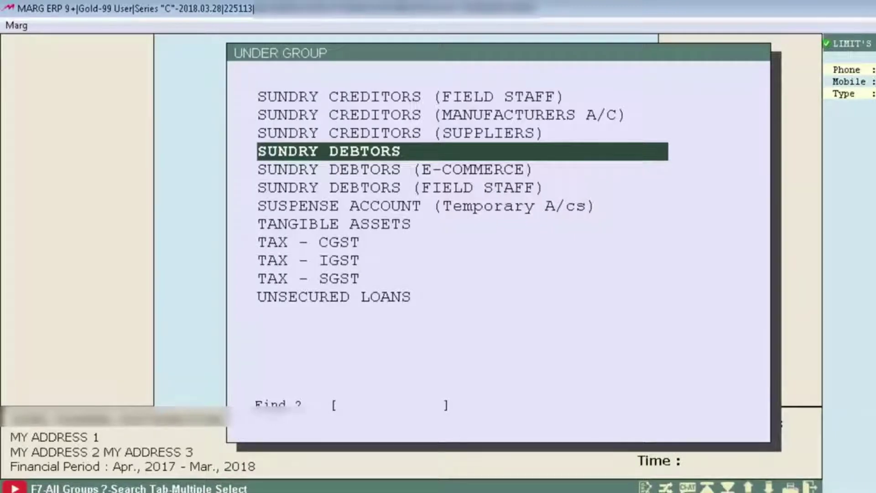
Start a new ledger under SUNDRY DEBTORS with the name OM DISTRIBUTORS
key(Return)
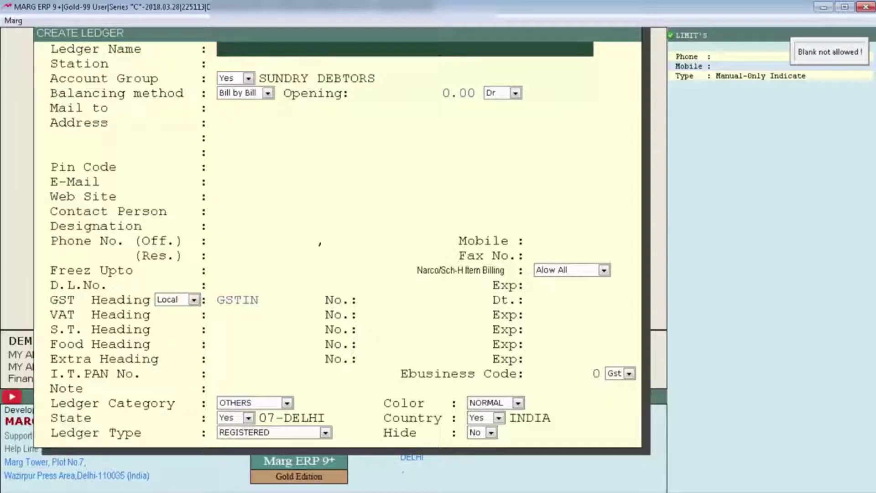
text(OM DISTRIBUTORS)
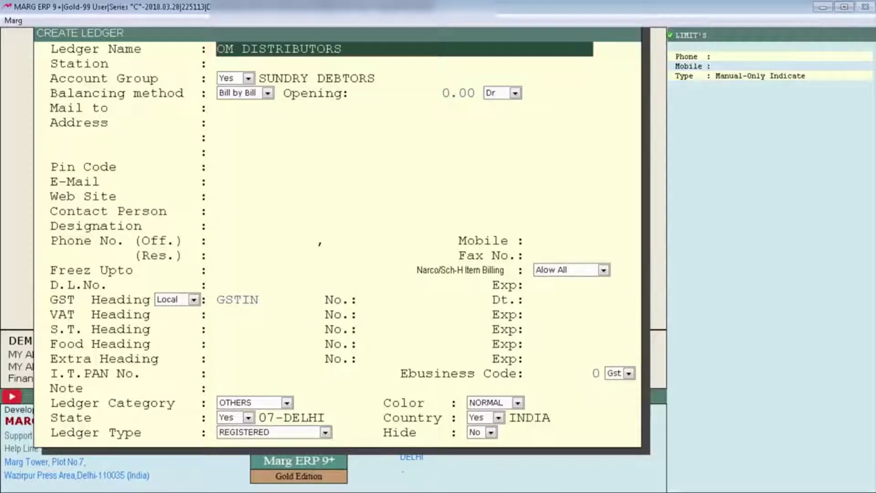
key(Return)
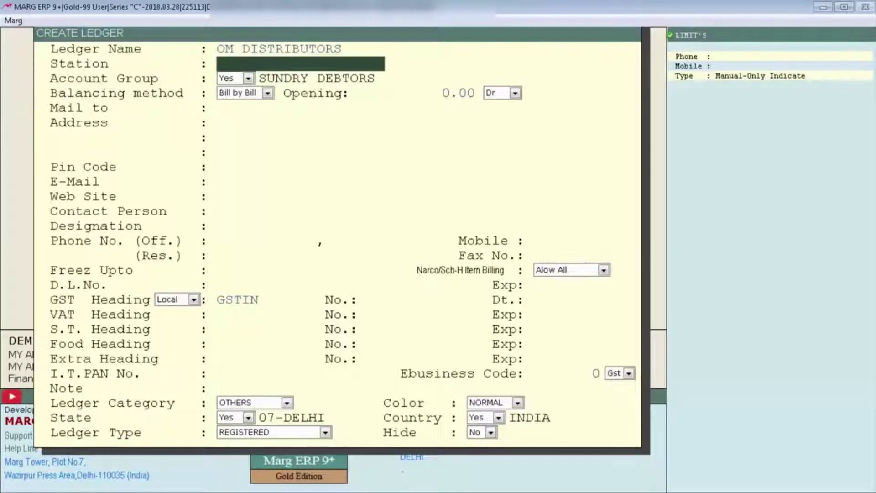
Enter FARIDABAD as the station, keep the SUNDRY DEBTORS group, and show the balancing methods
text(FARIDABAD)
key(Return)
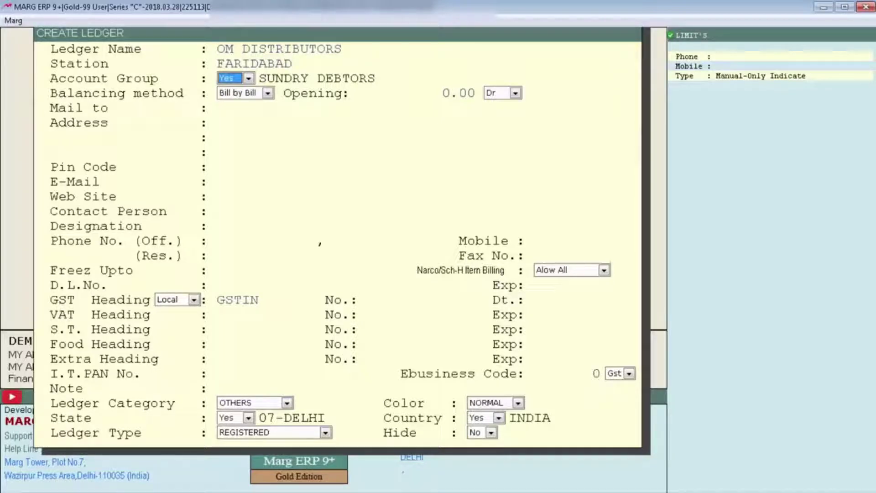
key(Return)
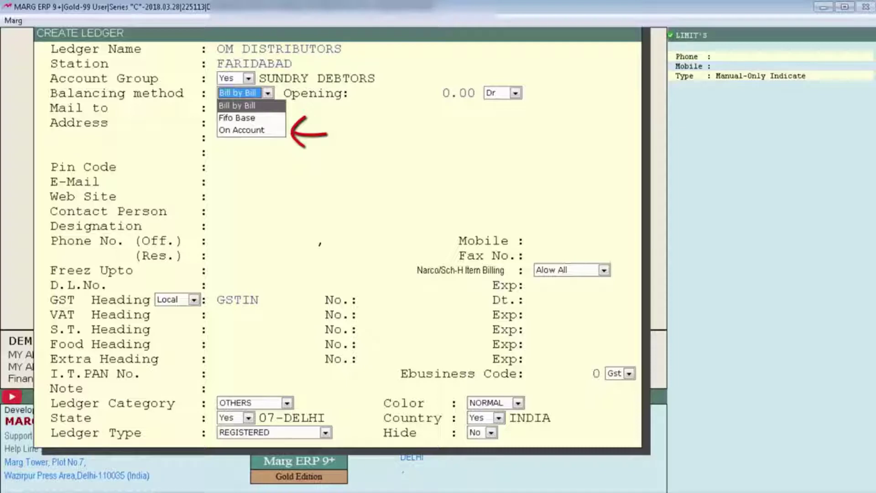
Keep Bill by Bill balancing with a 0.00 Dr opening balance
key(Return)
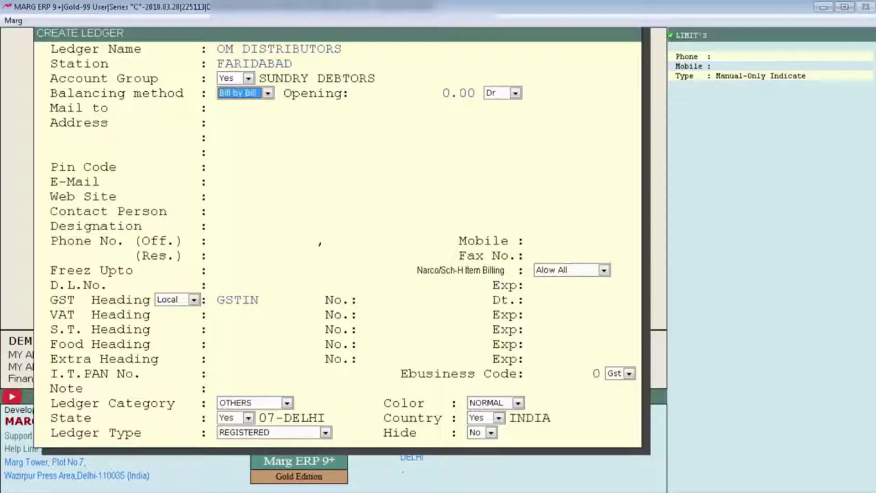
key(Return)
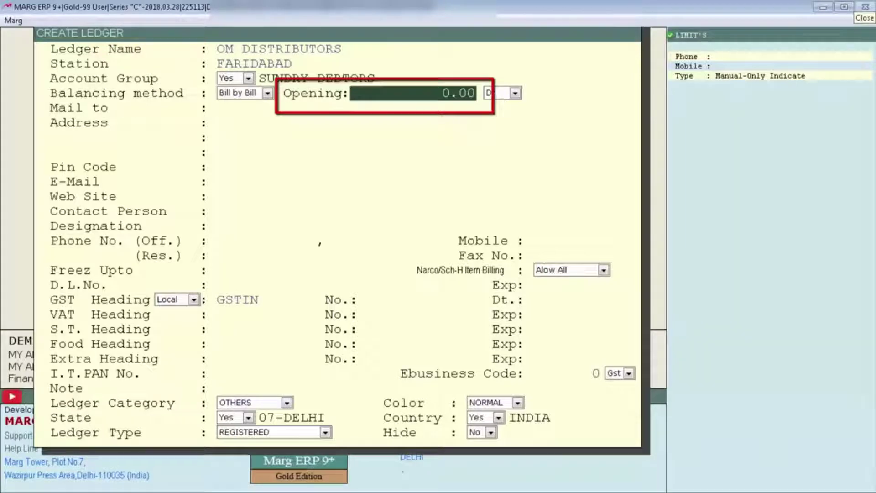
key(Return)
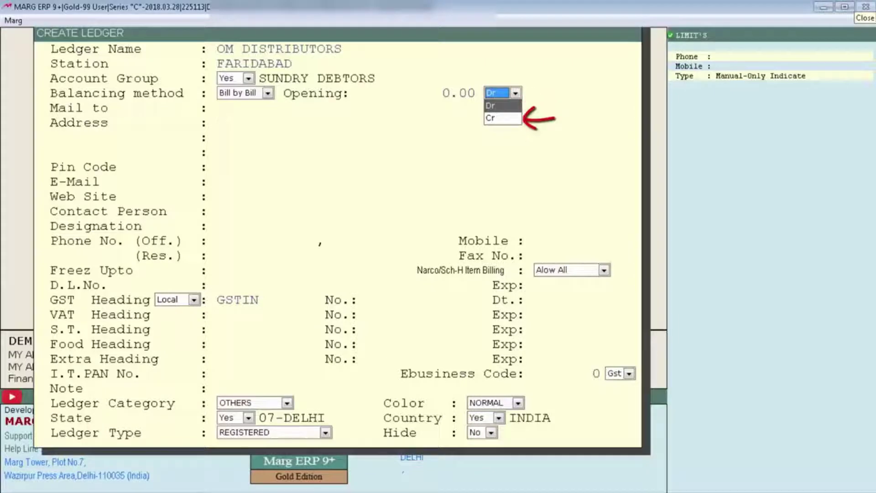
key(Return)
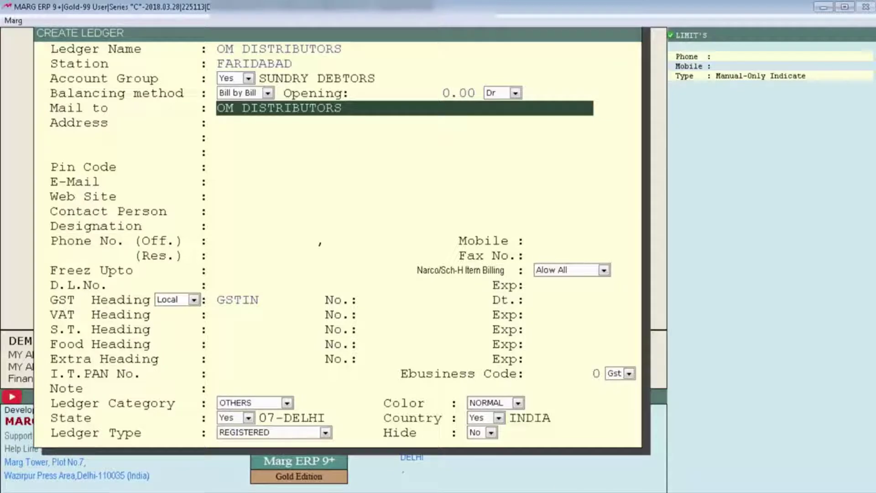
key(Return)
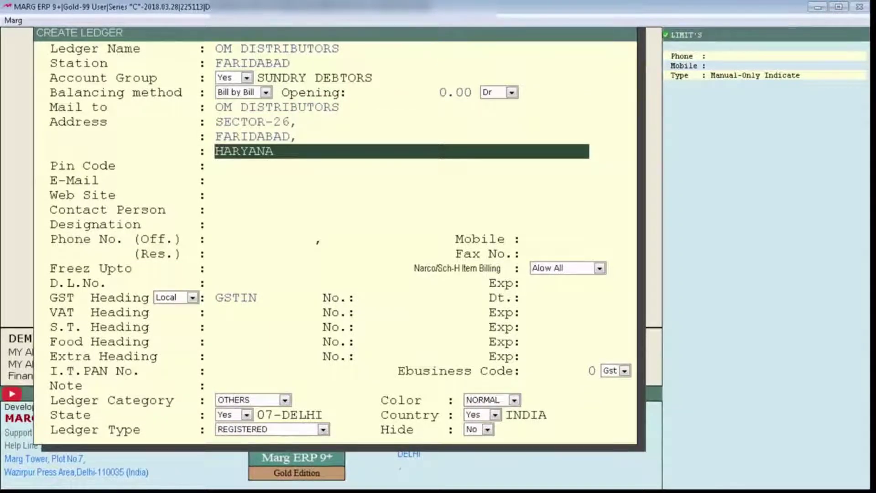
key(Return)
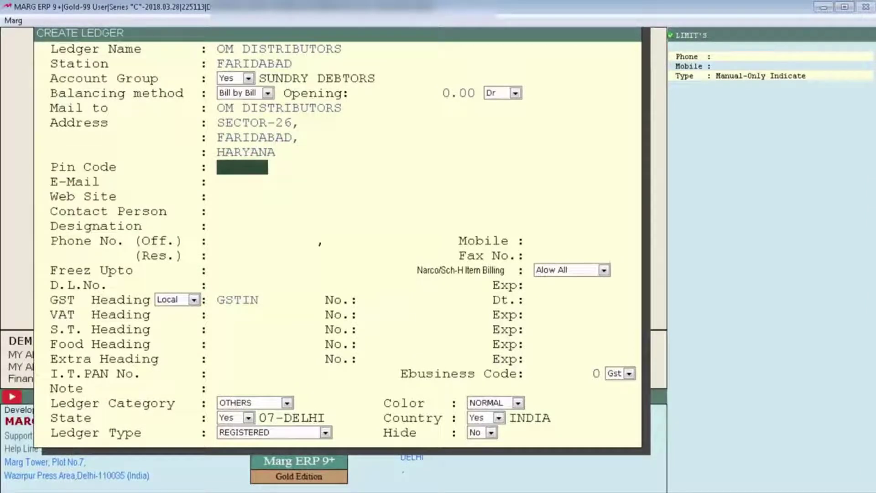
text(110056)
key(Return)
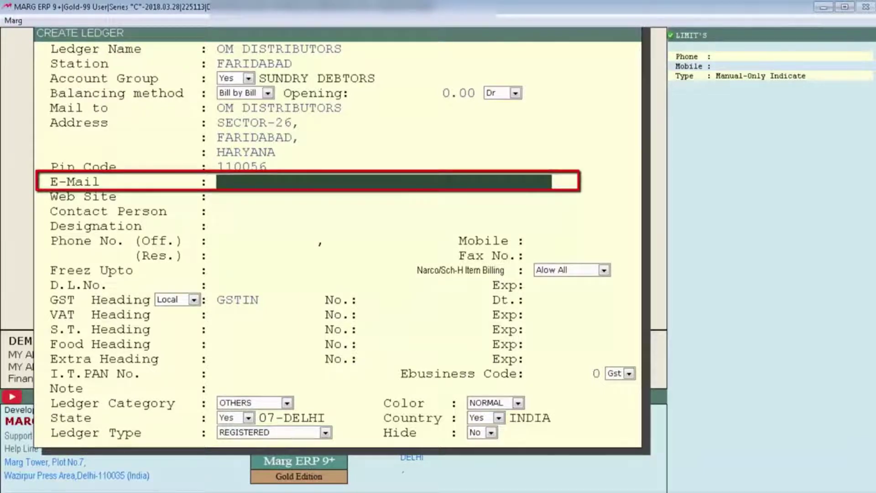
text(party@gmail.com)
key(Return)
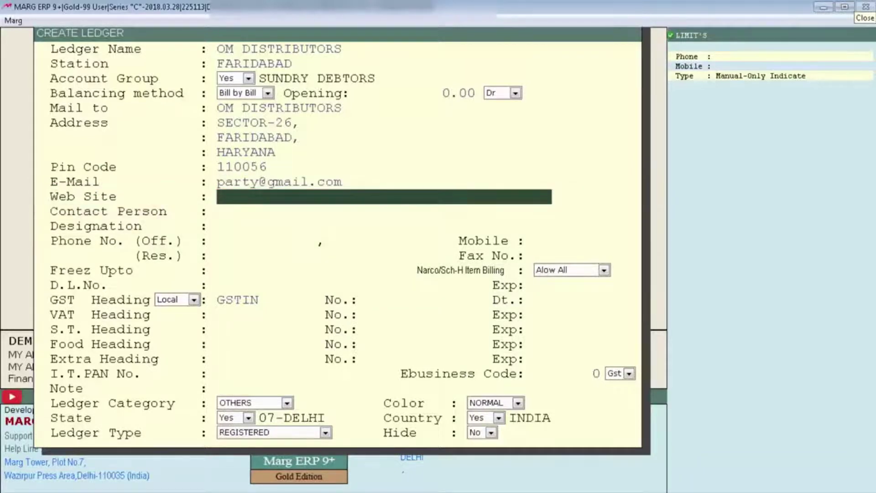
text(www.party.com)
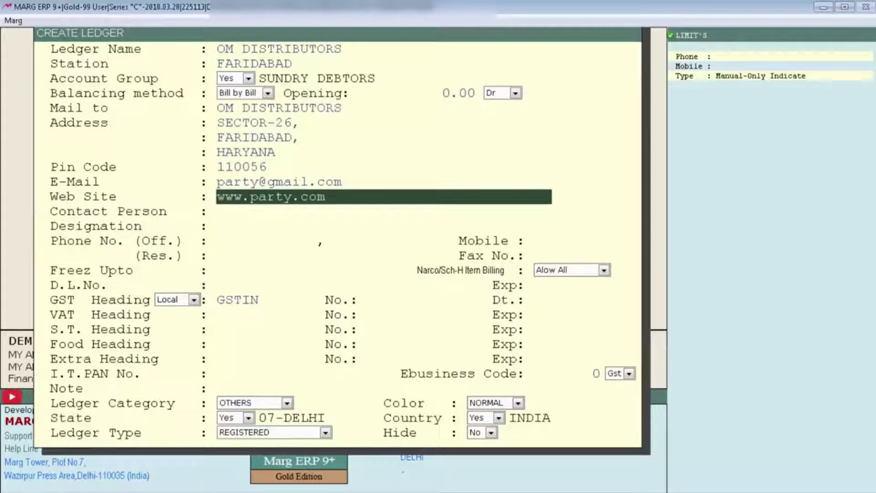
key(Return)
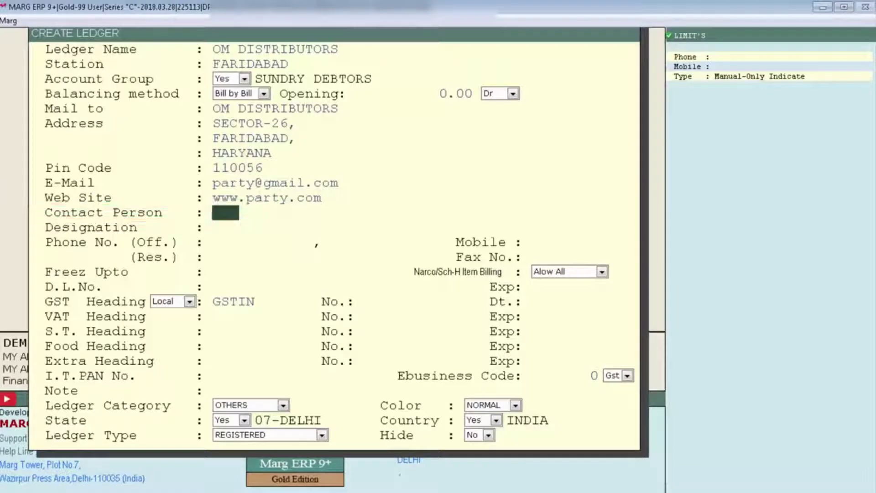
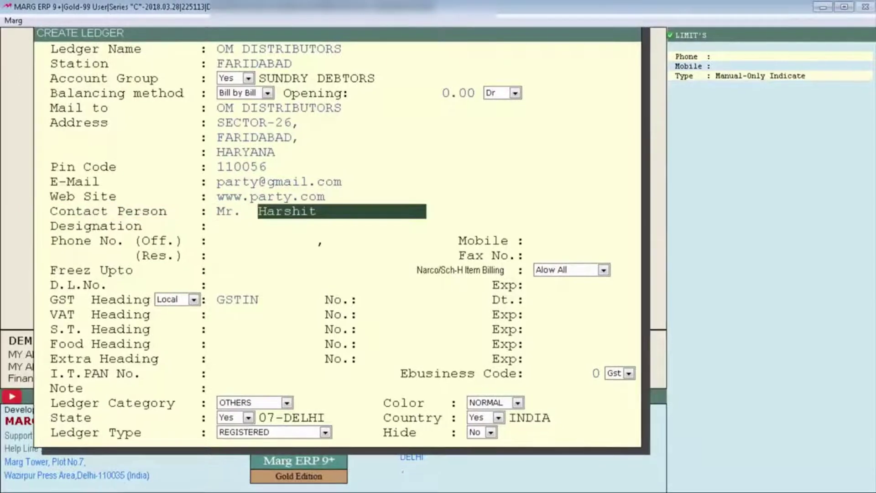
Enter the contact person's first name and surname, and change the designation from Proprietor to Manager
key(Return)
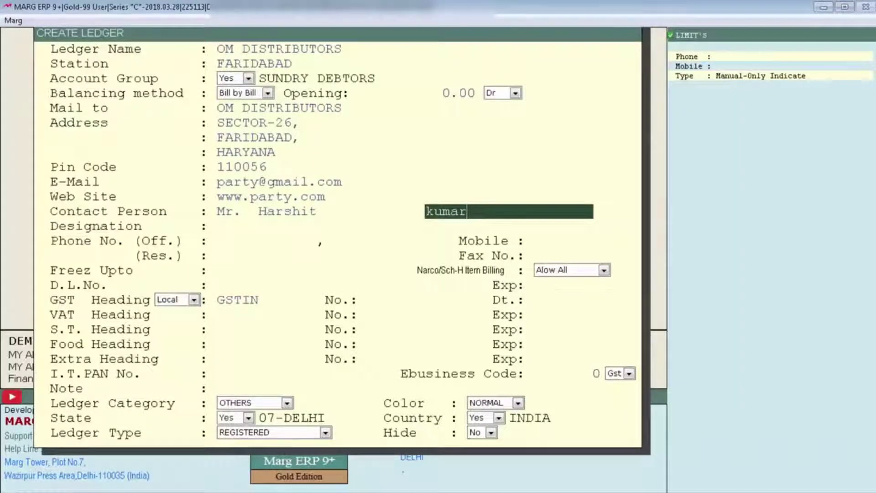
key(Return)
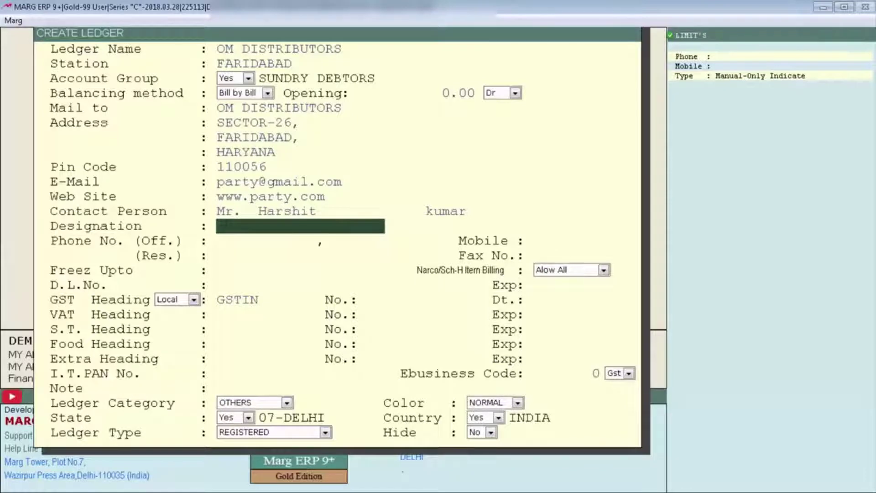
text(Proprietor)
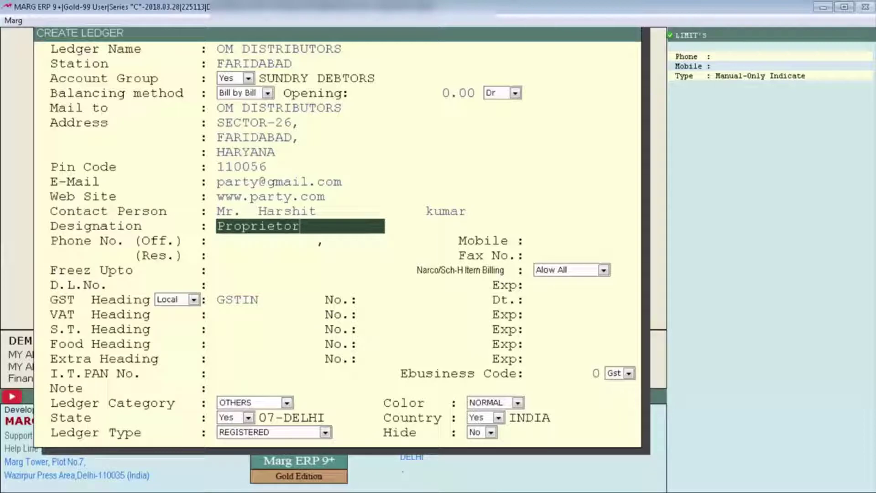
key(BackSpace)
key(BackSpace)
key(BackSpace)
key(BackSpace)
key(BackSpace)
key(BackSpace)
key(BackSpace)
key(BackSpace)
key(BackSpace)
key(BackSpace)
text(Manager)
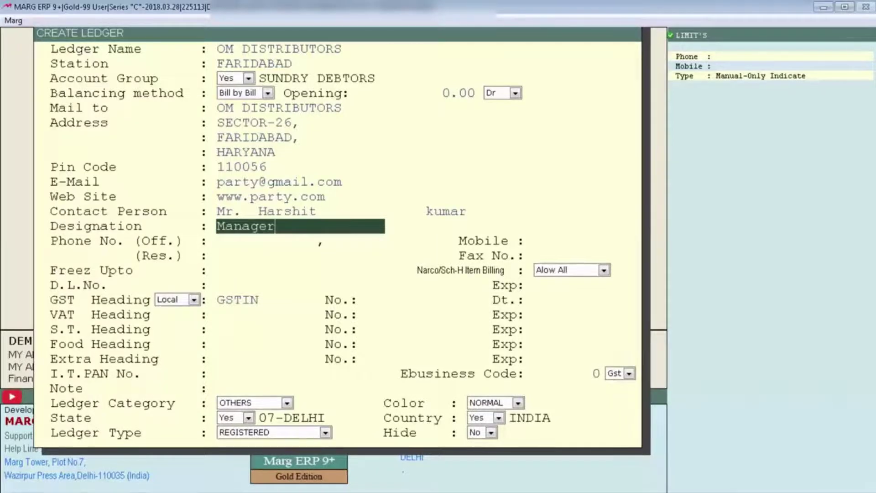
key(Return)
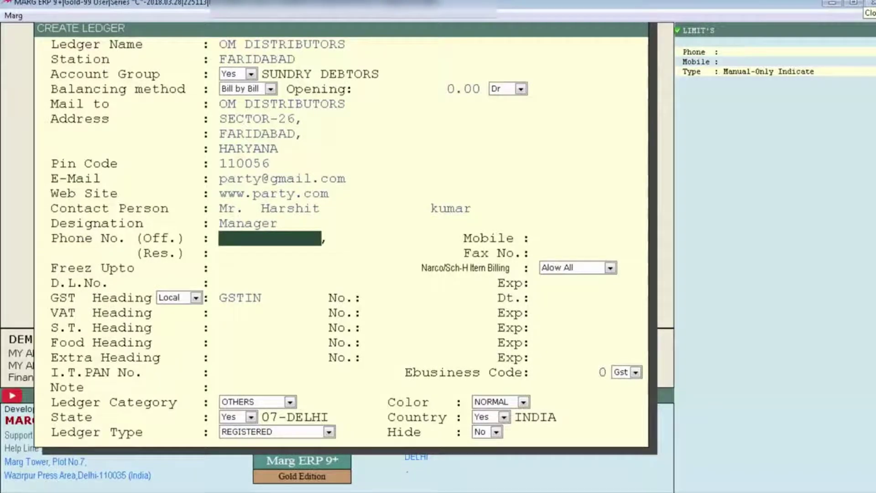
Enter two office phone numbers, a mobile number and a residence phone, leaving Fax No. blank
text(XXXXXX12)
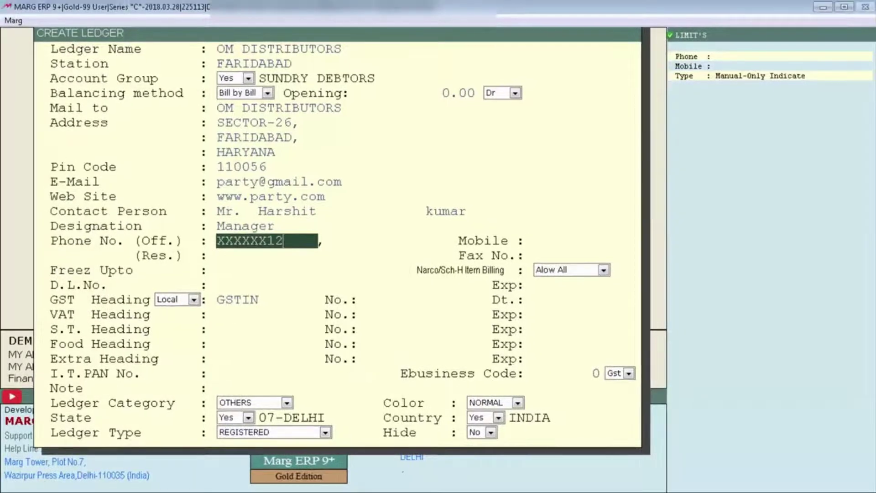
key(Return)
text(XXXXXX23)
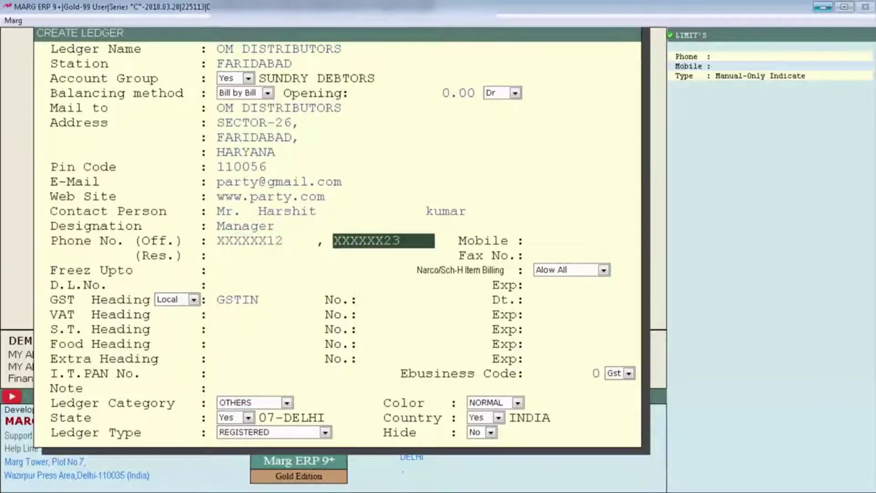
key(Return)
text(9999999999)
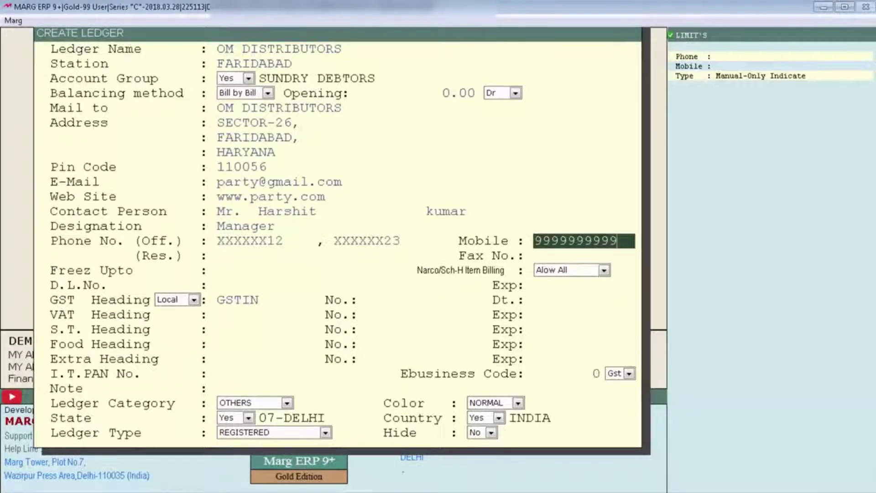
key(Return)
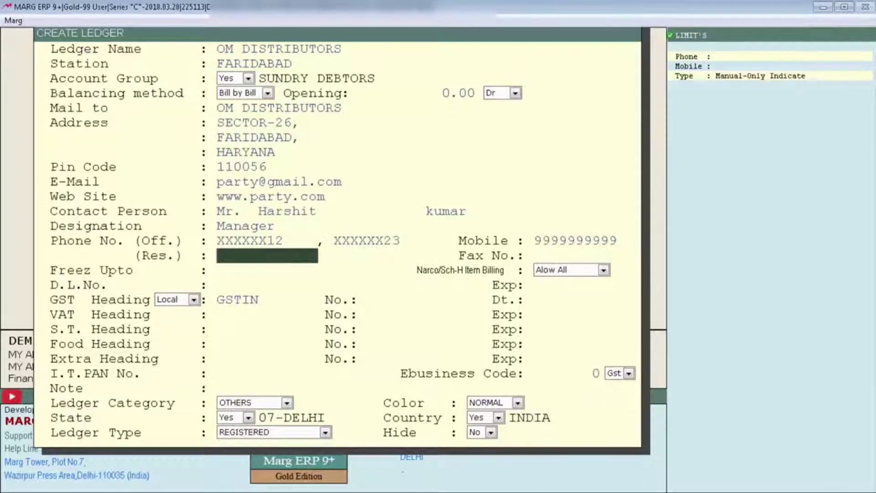
text(XXXXXX56)
key(Return)
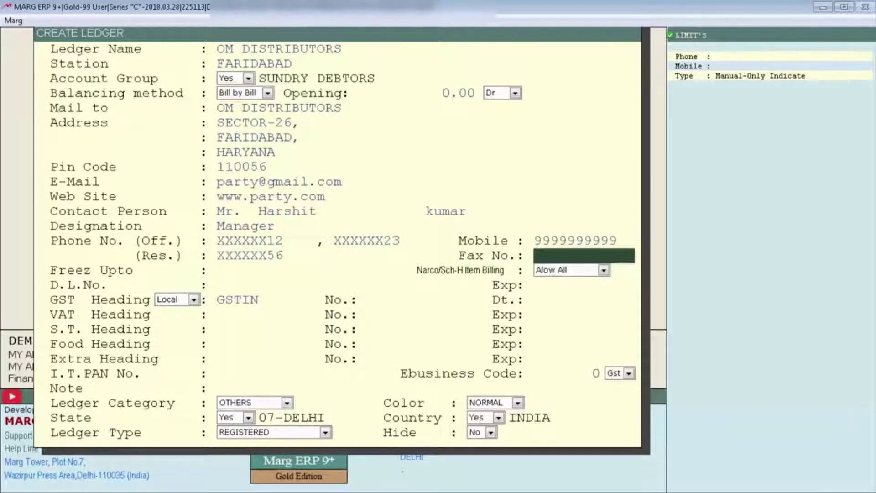
key(Return)
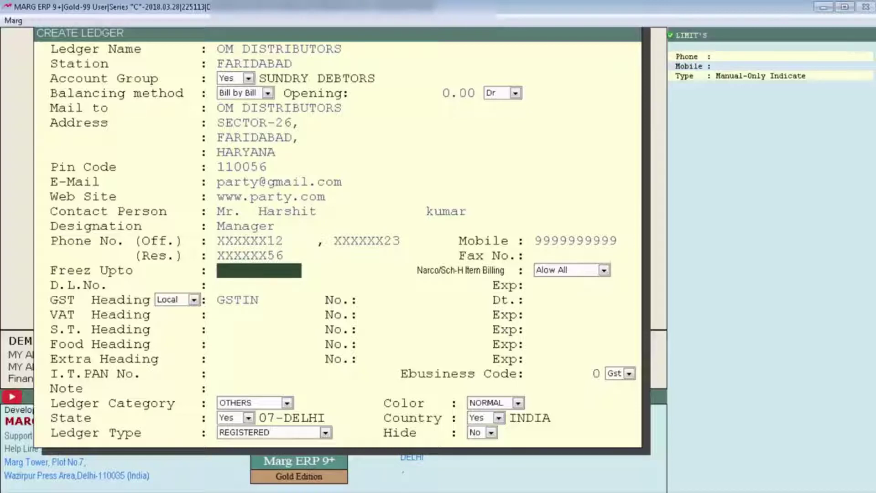
Accept the freeze date 11-04-2018 and keep Narco/Sch-H item billing at Allow All
key(Return)
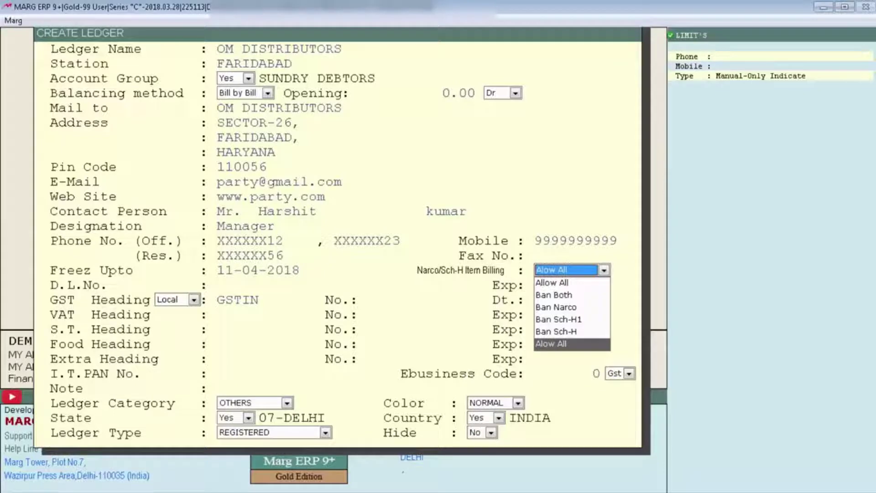
key(Return)
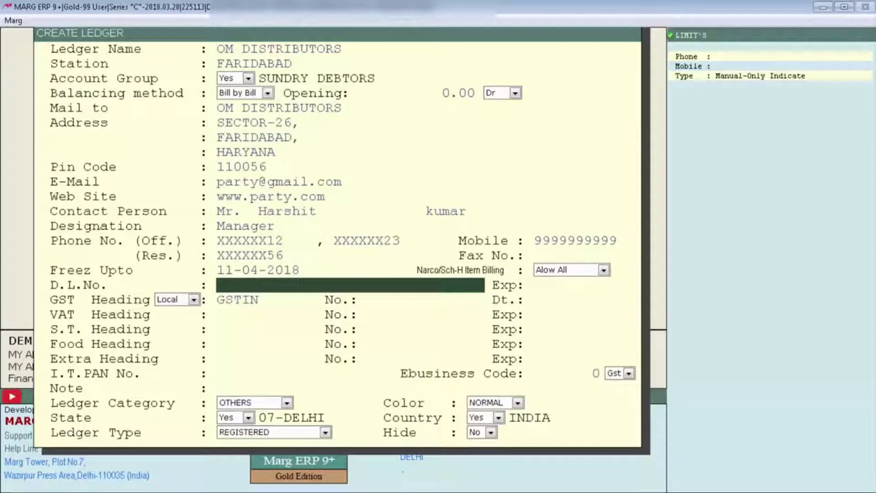
Enter the party's drug licence number and leave its expiry date blank
text(23 [2023] 20B&21H)
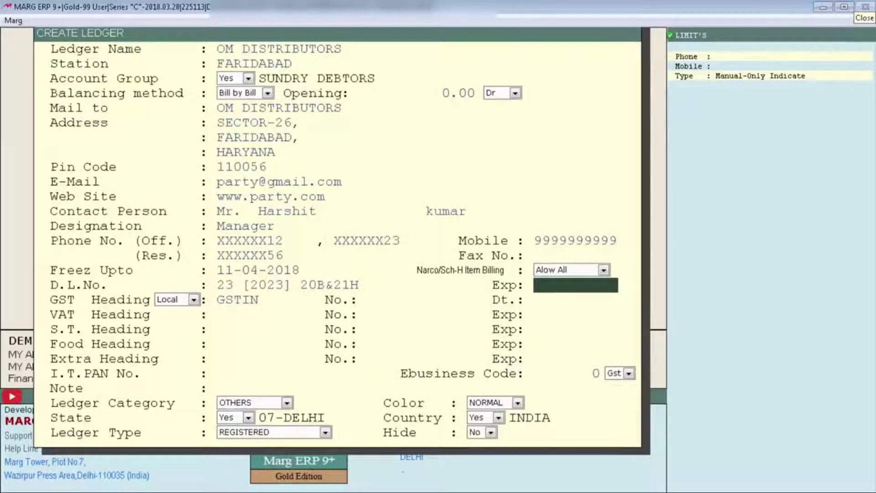
key(Return)
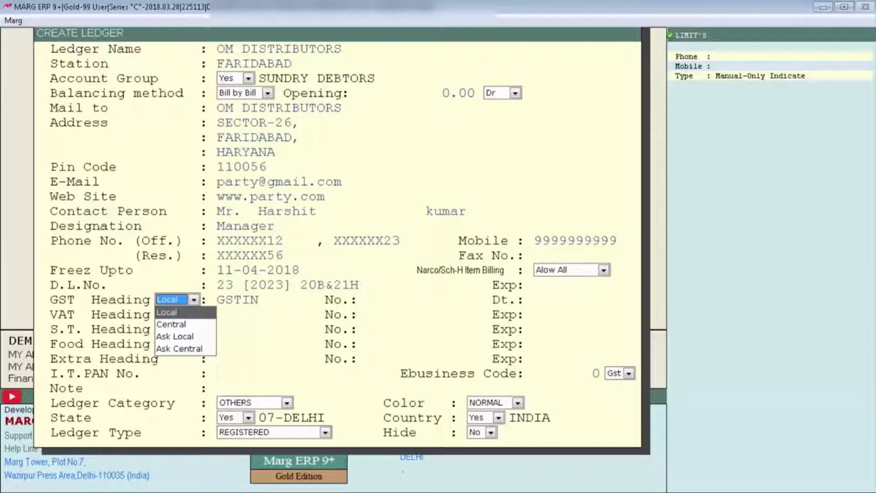
Record the party's GSTIN, giving GST heading Central, state 06-HARYANA and type REGISTERED
key(Return)
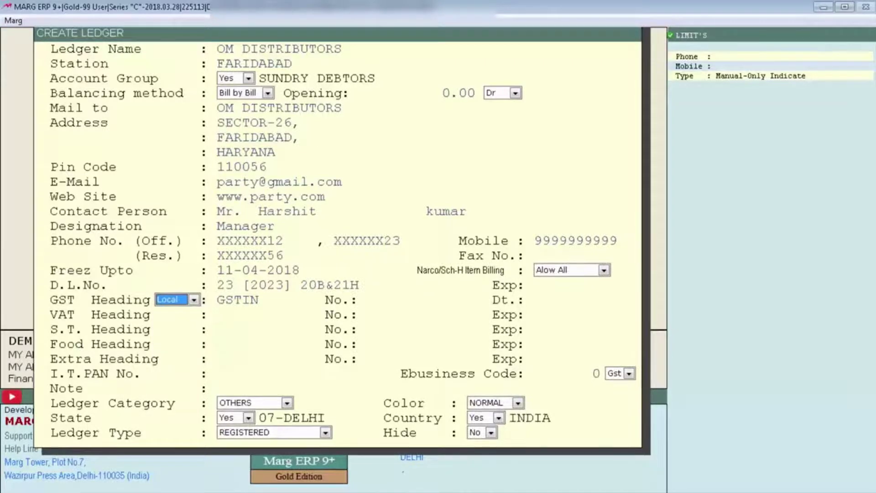
key(space)
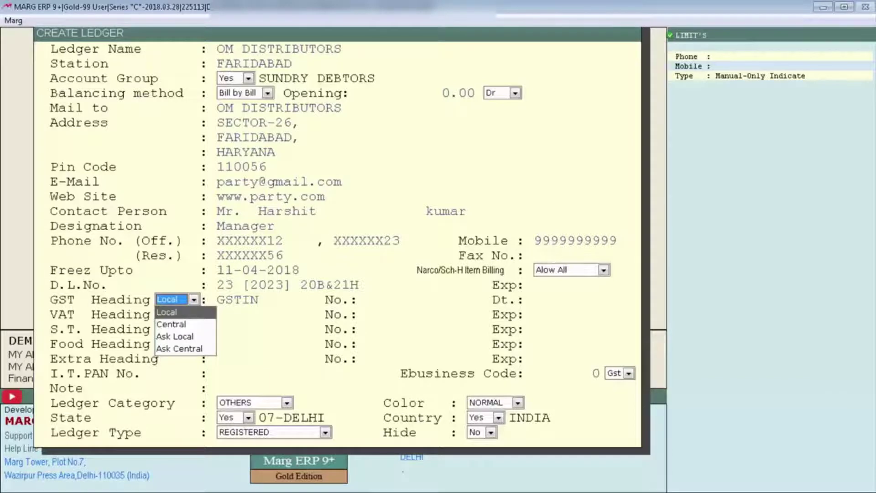
key(Return)
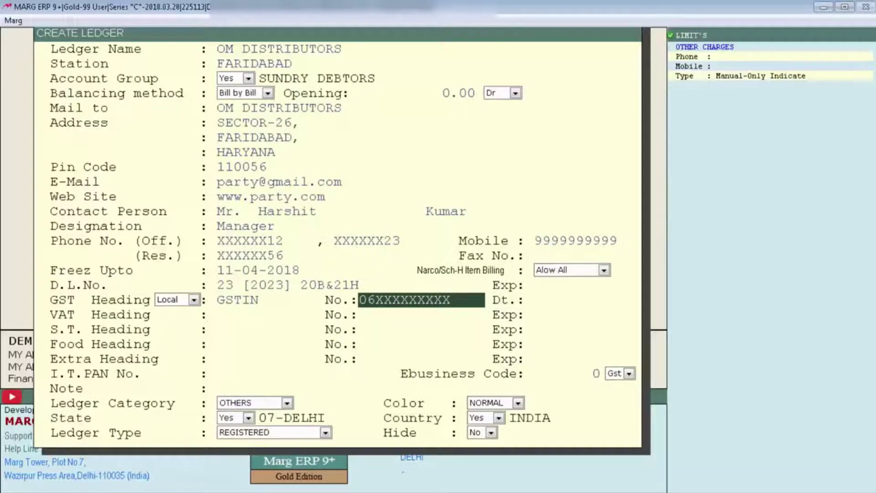
key(Return)
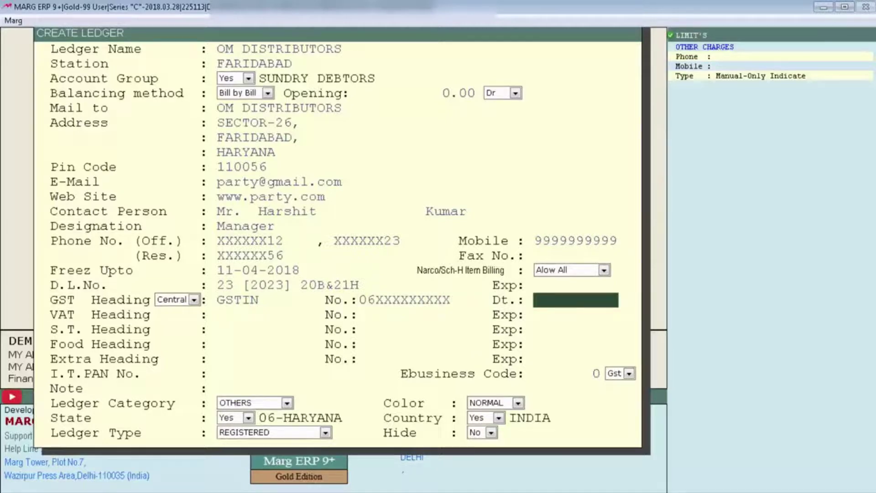
key(Return)
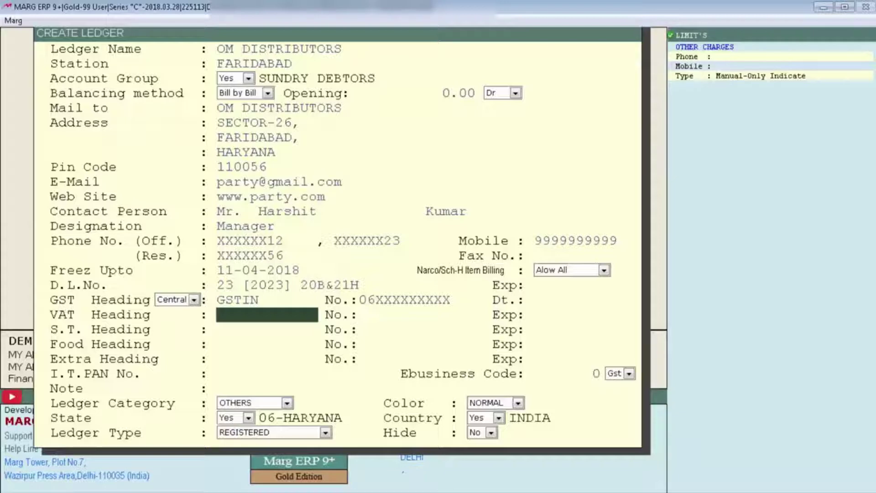
Set the VAT heading to 'TIN NO .' and leave the VAT number blank
text(TIN NO .)
click(420, 314)
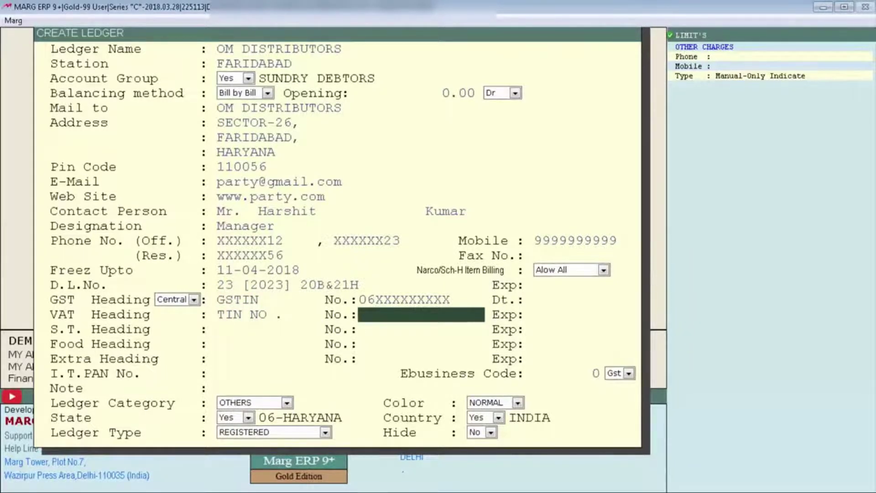
key(Return)
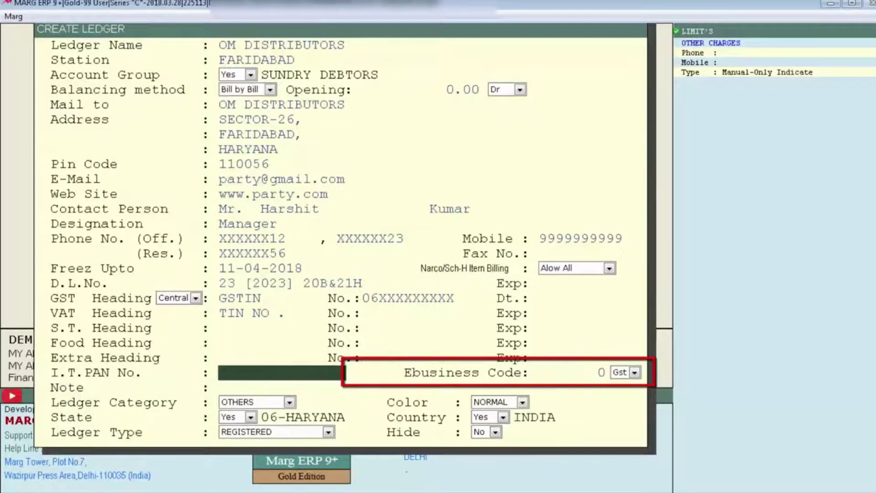
Enter 'SPECIAL SCHEME APPLY' in the ledger's Note field
key(Return)
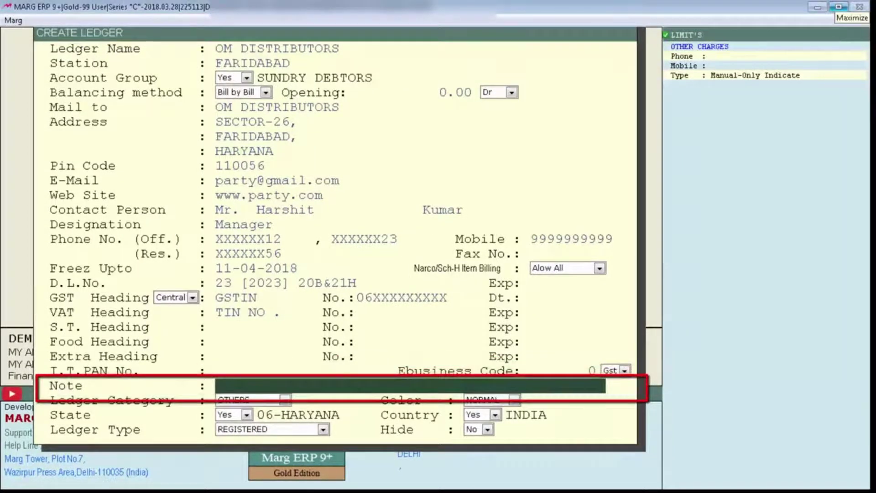
text(SPECIAL SCHEME APPLY)
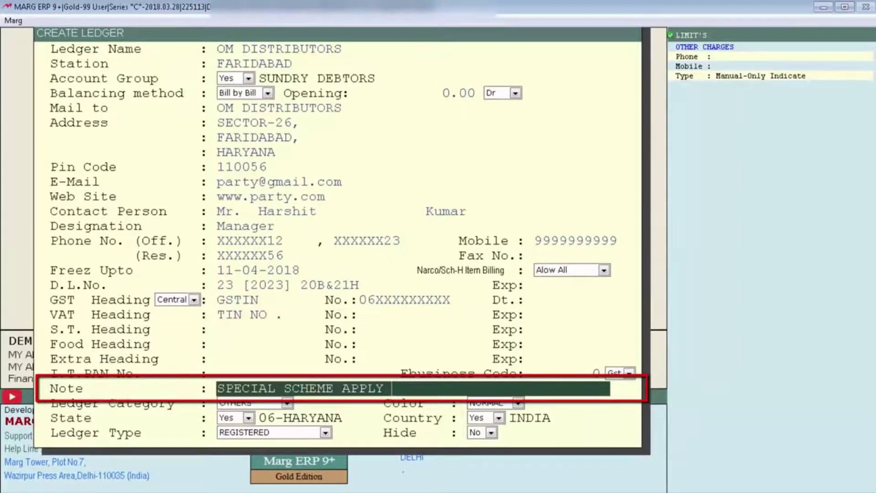
key(Return)
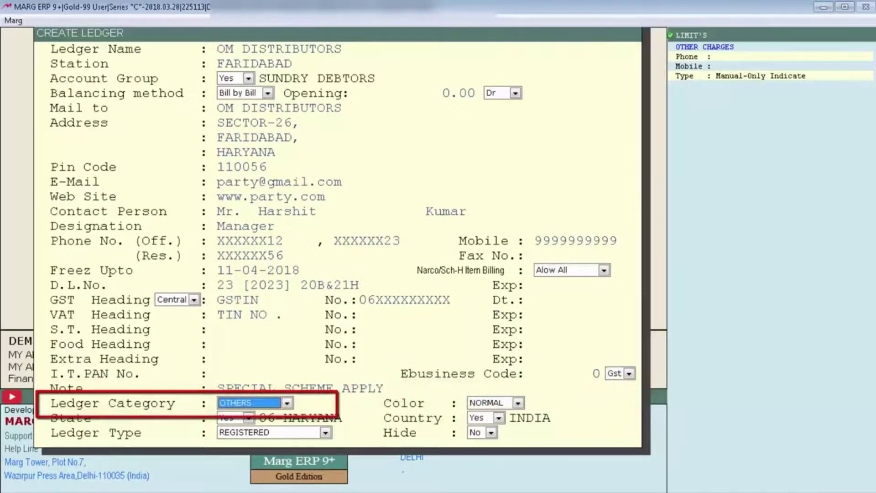
Leave Ledger Category at OTHERS and Color at NORMAL from their dropdown lists
key(alt+Down)
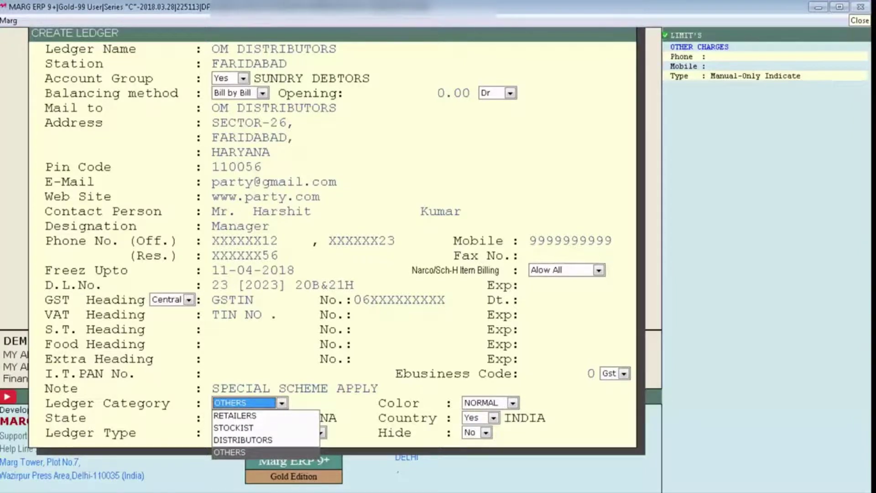
key(Return)
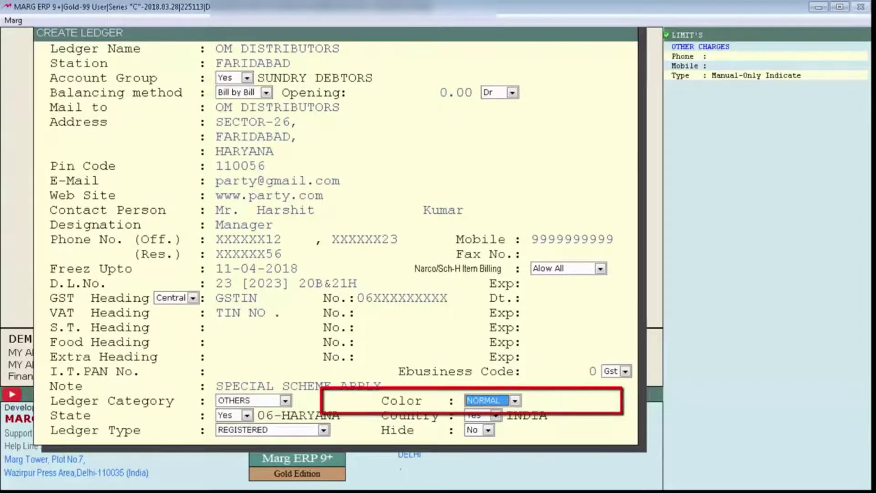
key(space)
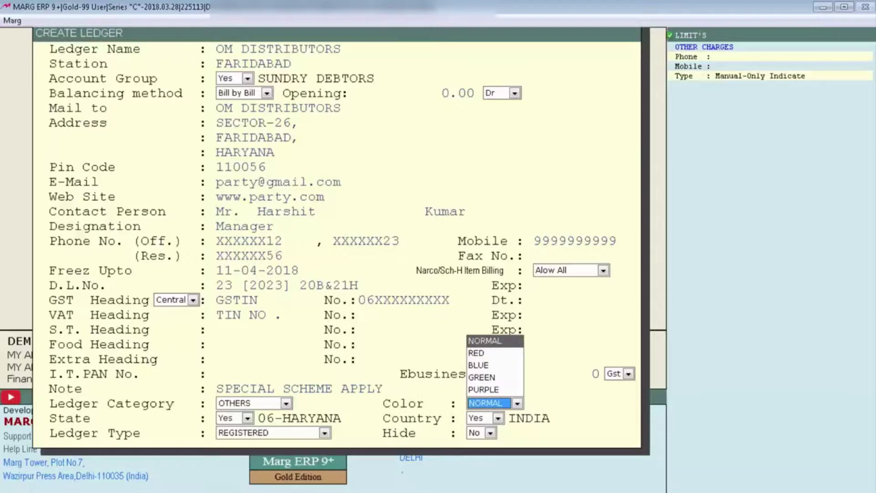
key(Return)
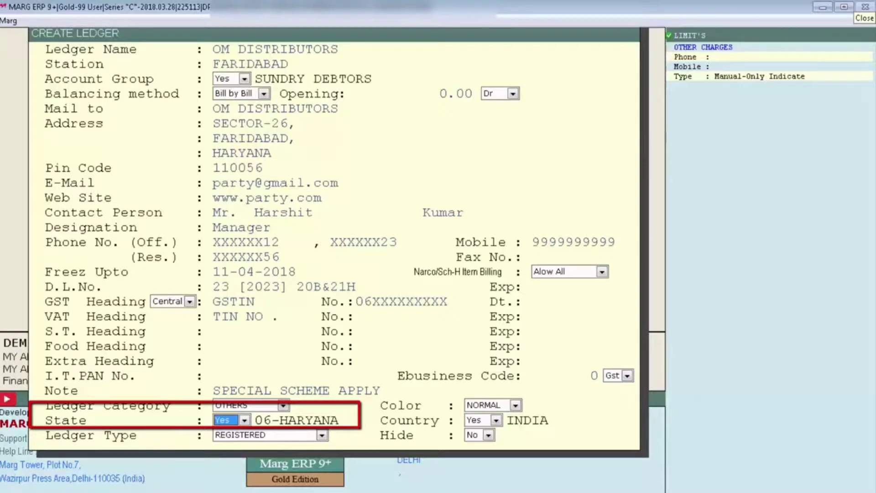
Choose HARYANA from State Selection and keep INDIA as the country, making the GST heading Local
key(Return)
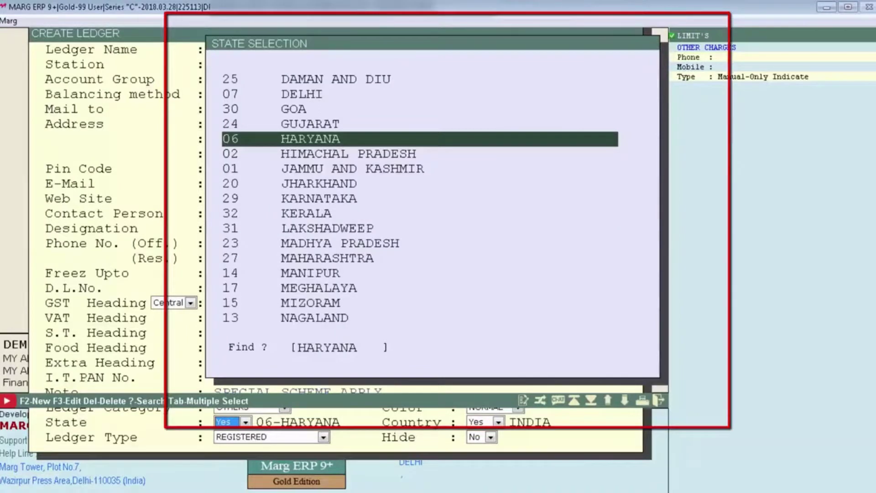
key(Return)
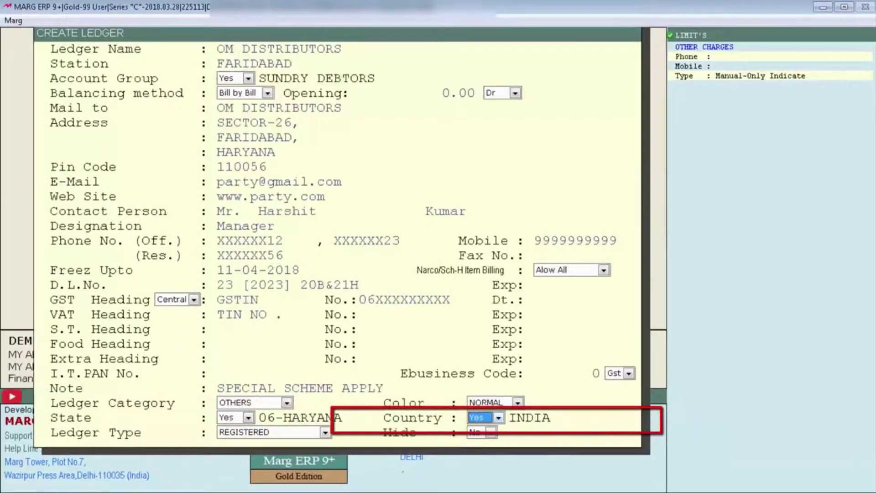
key(Return)
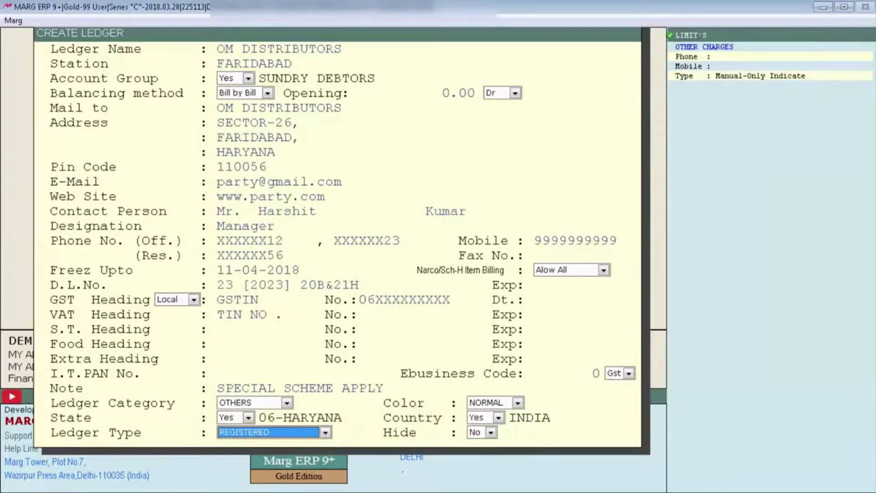
Keep Ledger Type REGISTERED, set Hide to No, and save the ledger
key(space)
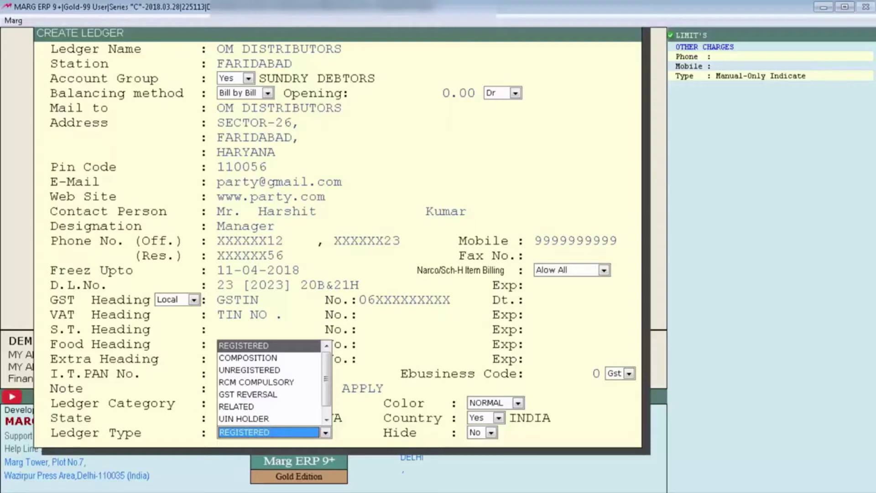
key(Return)
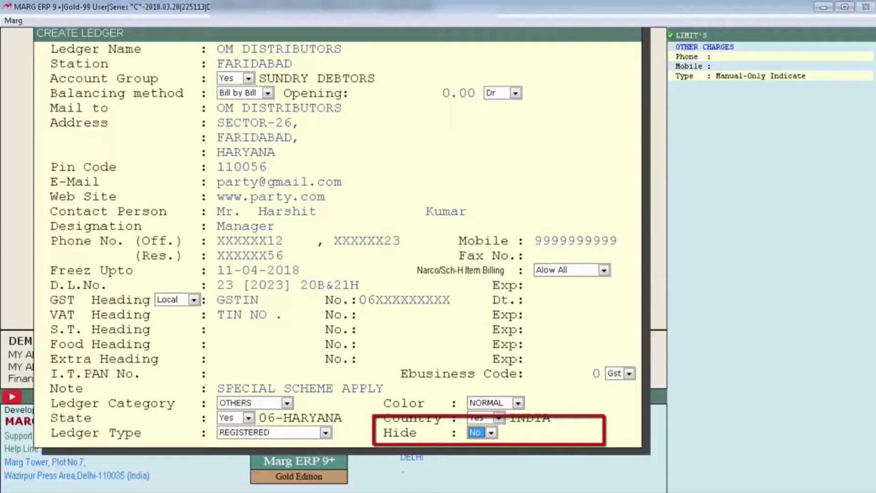
key(space)
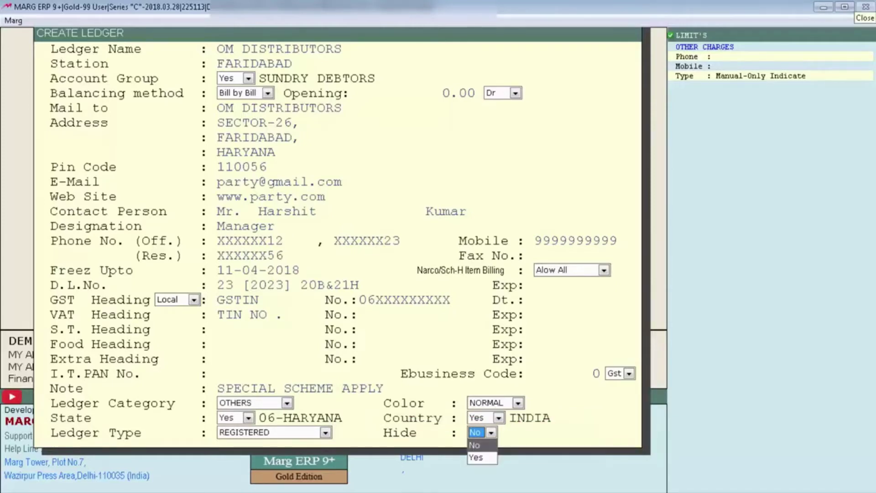
key(Return)
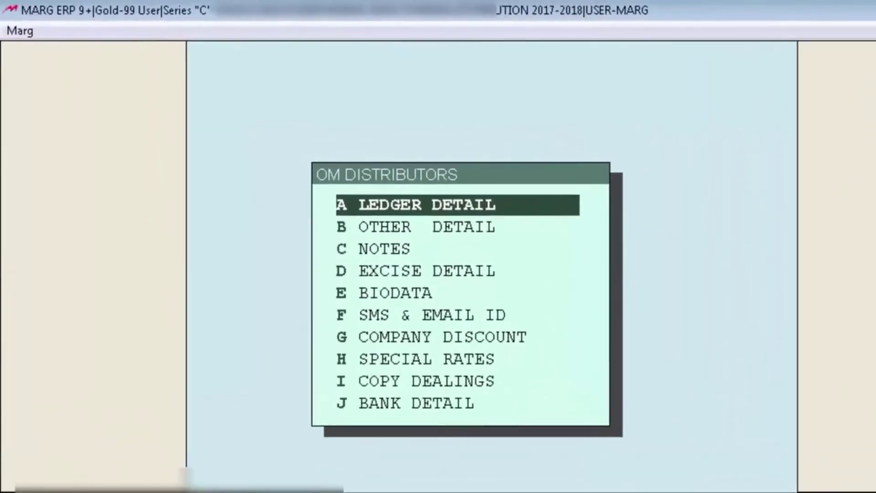